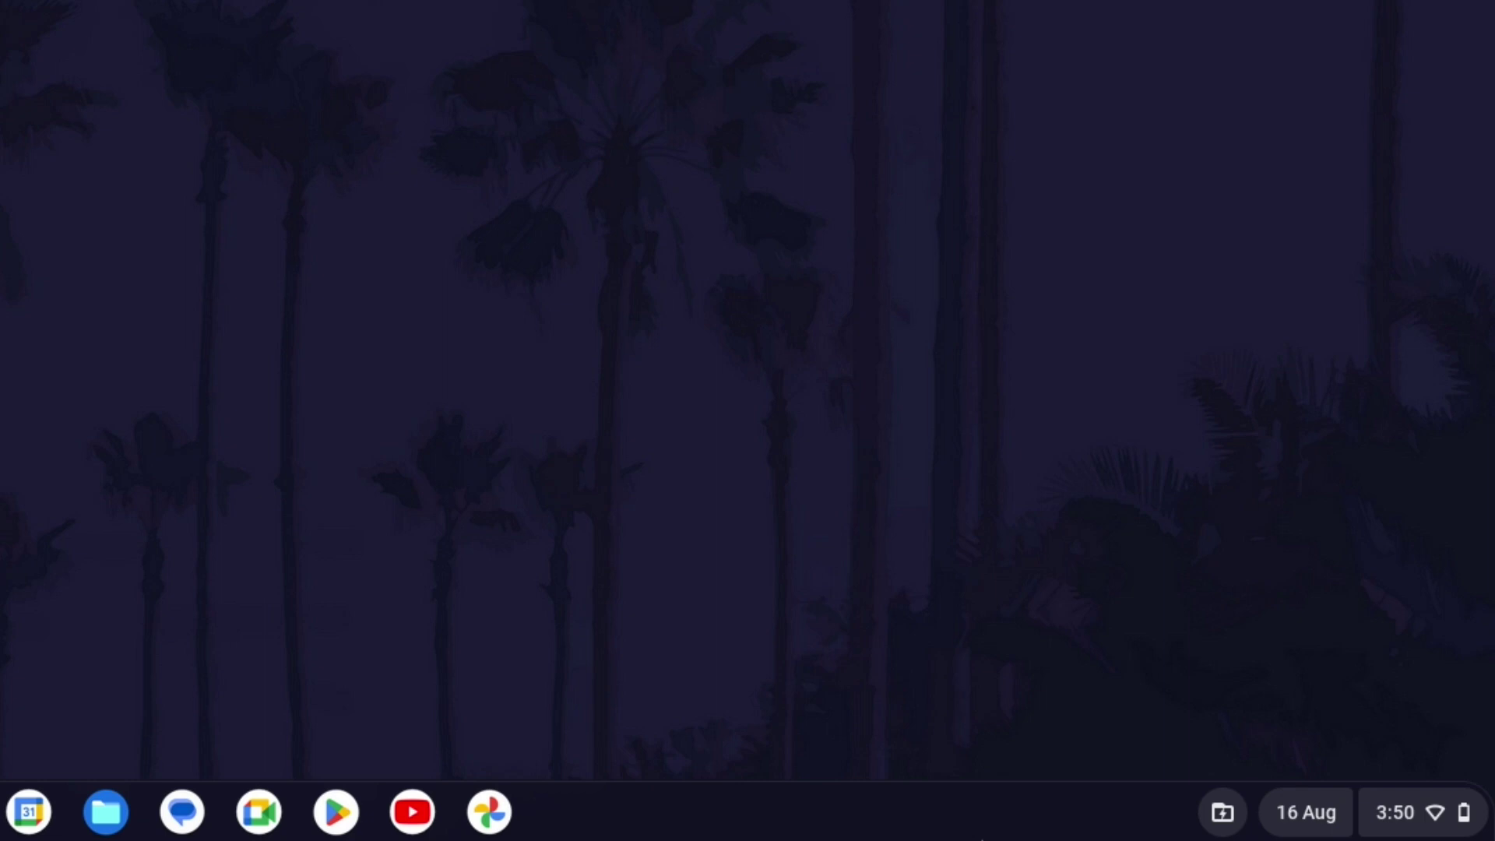
Switch on the Bluetooth tile in the Quick Settings panel.
click(1412, 799)
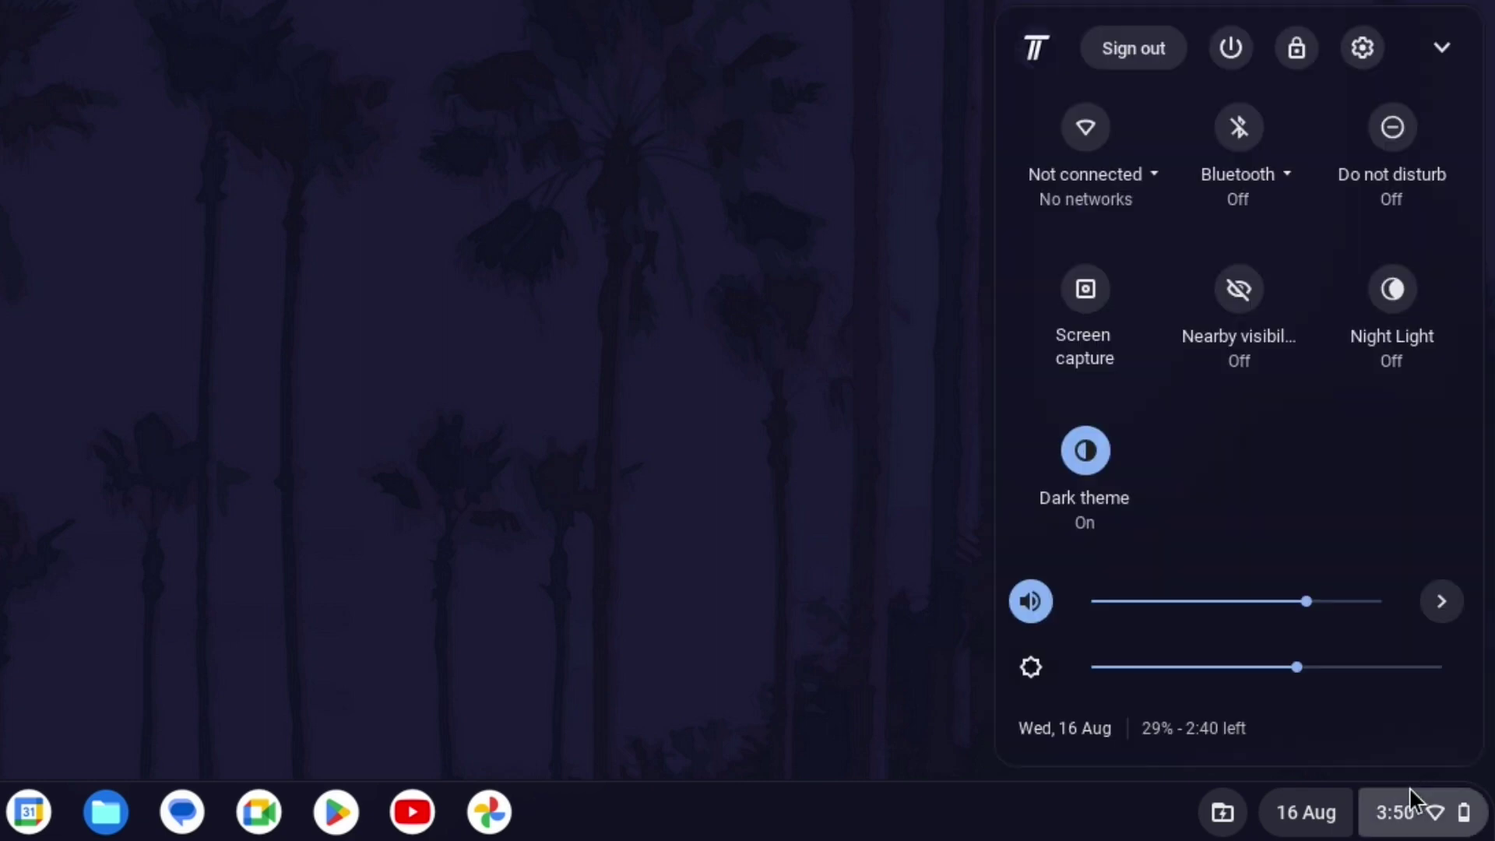
click(1239, 136)
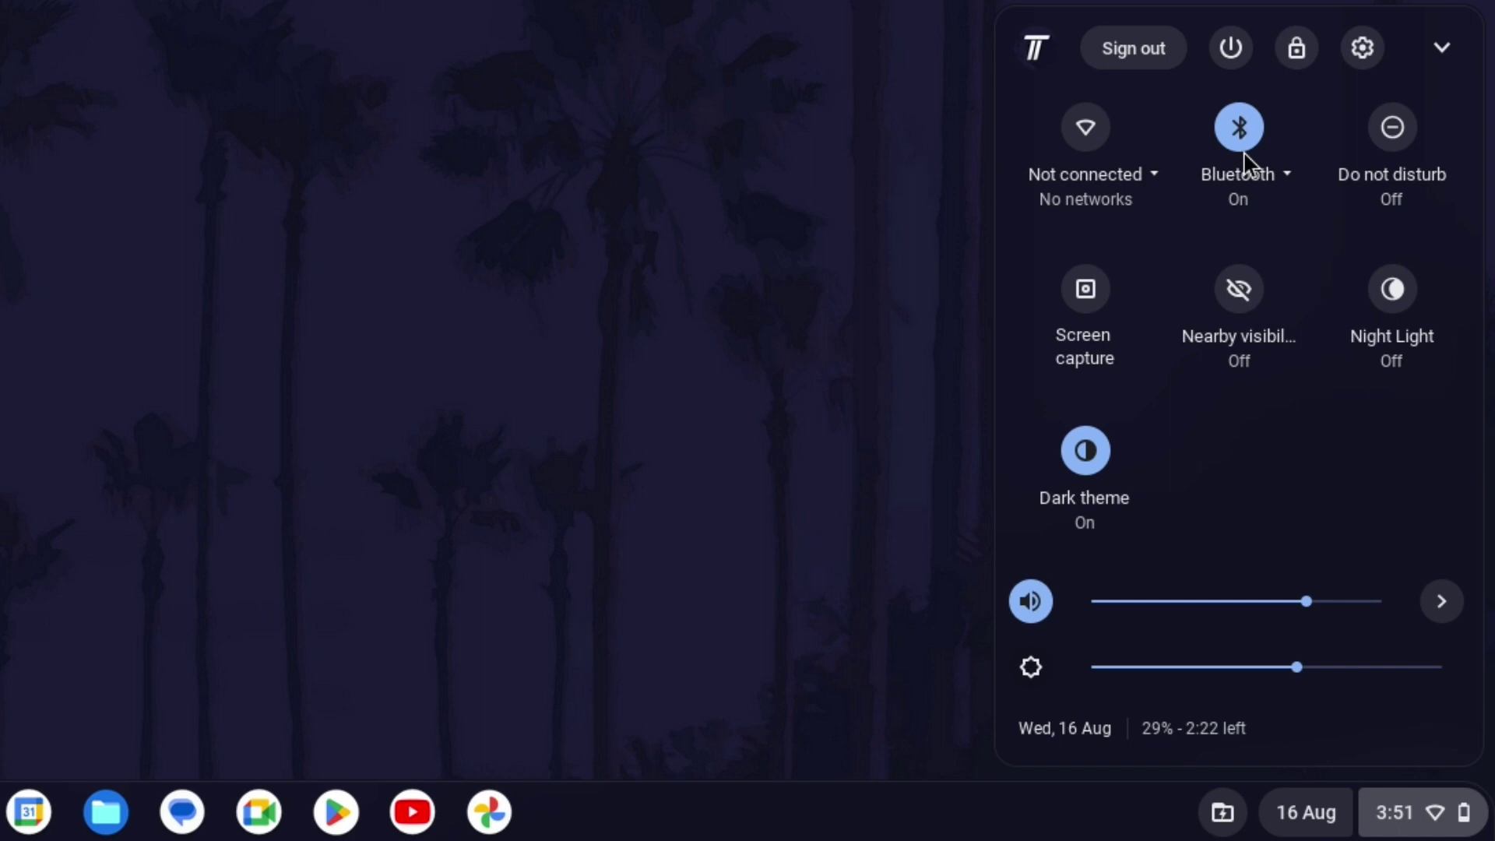
Pair and connect the Mpow H17 headphones from the Bluetooth Available devices list.
click(1250, 198)
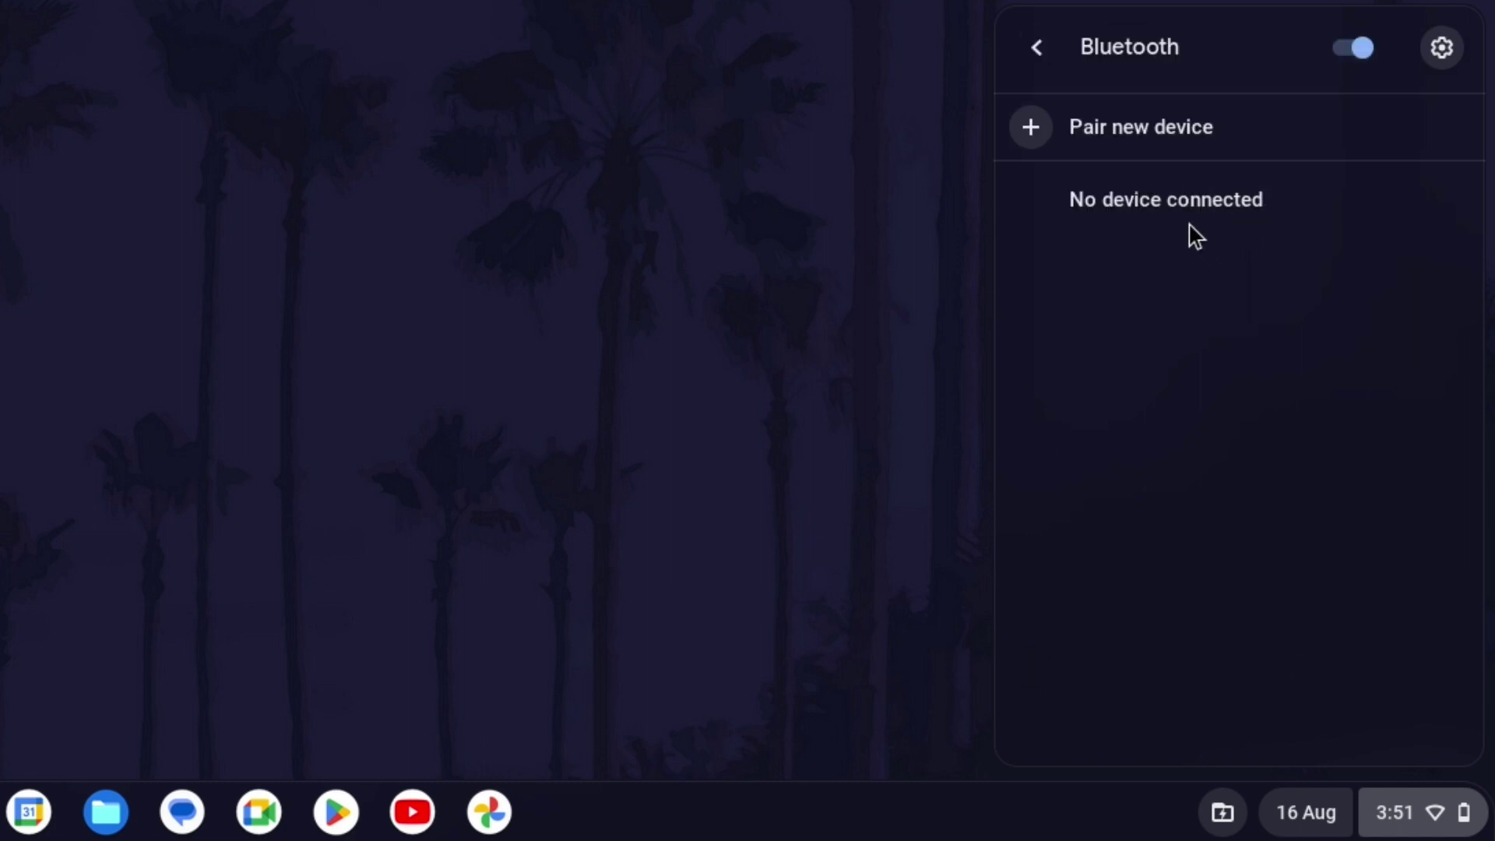
click(1031, 129)
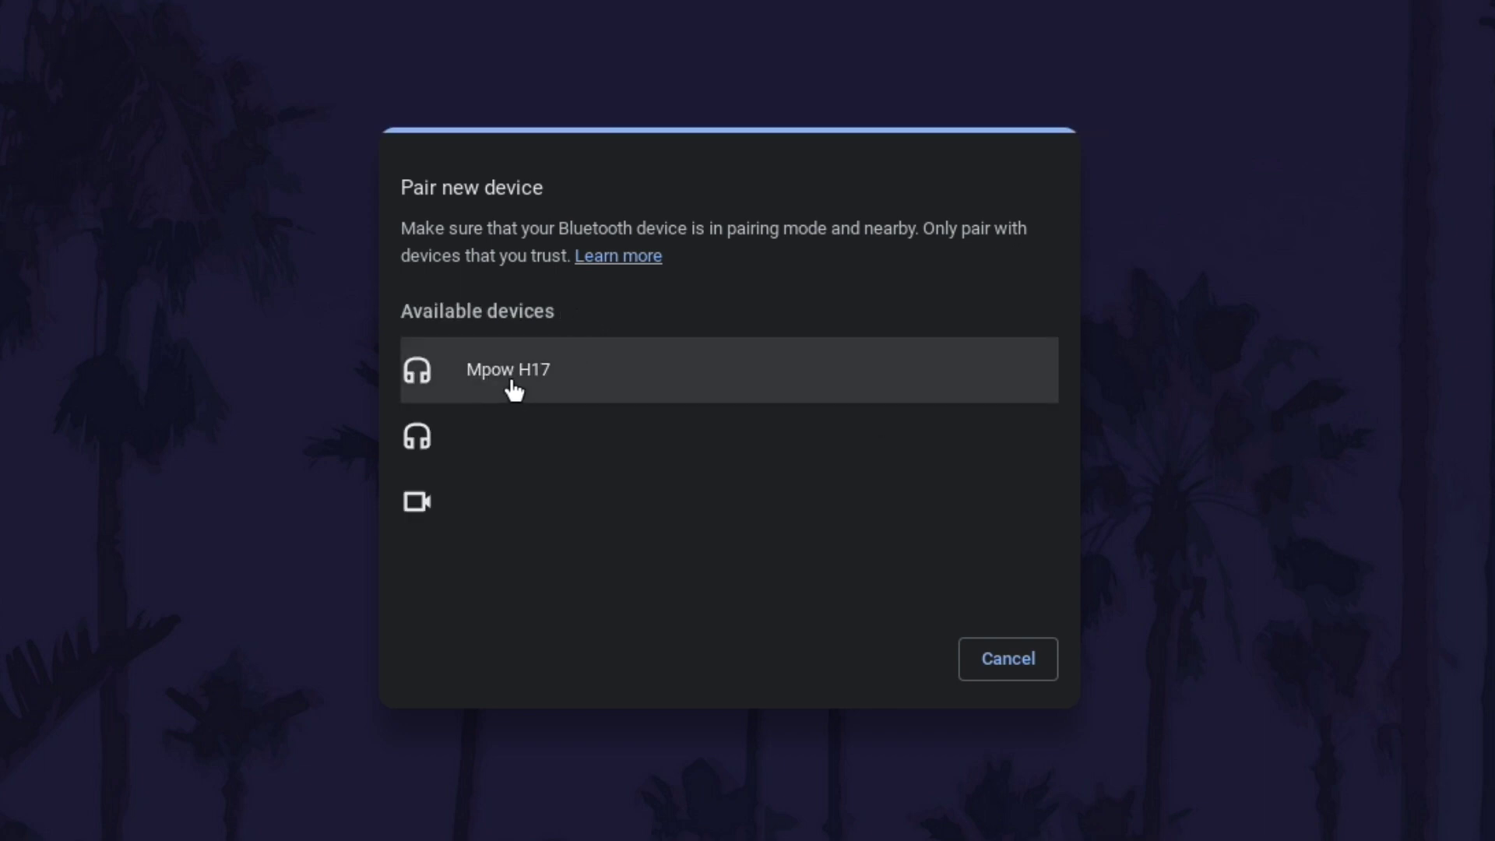
click(515, 386)
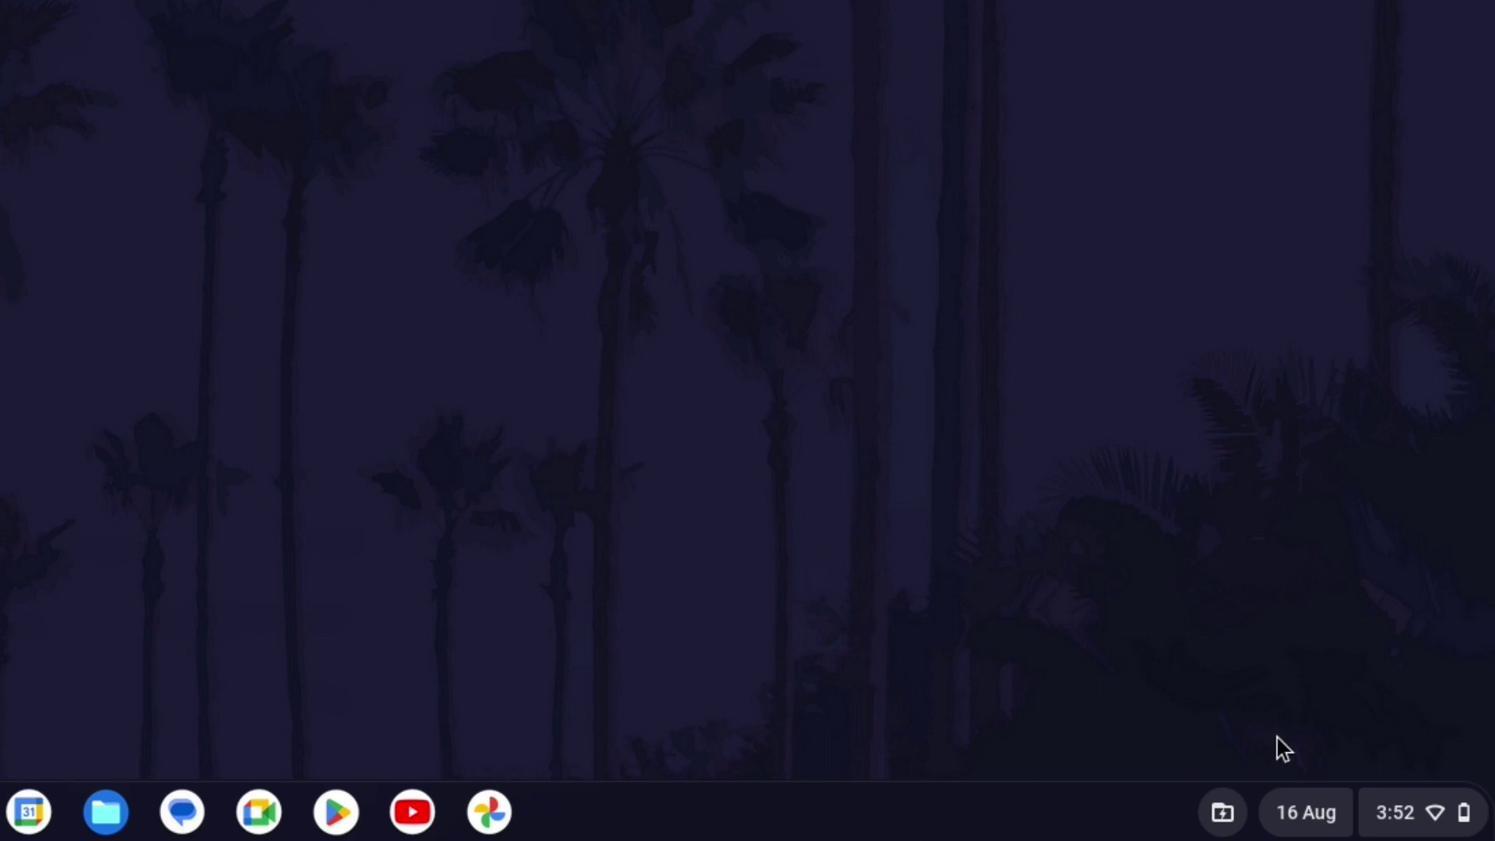
Choose Mpow H17 (Bluetooth) under Output in the Quick Settings audio settings.
click(1408, 813)
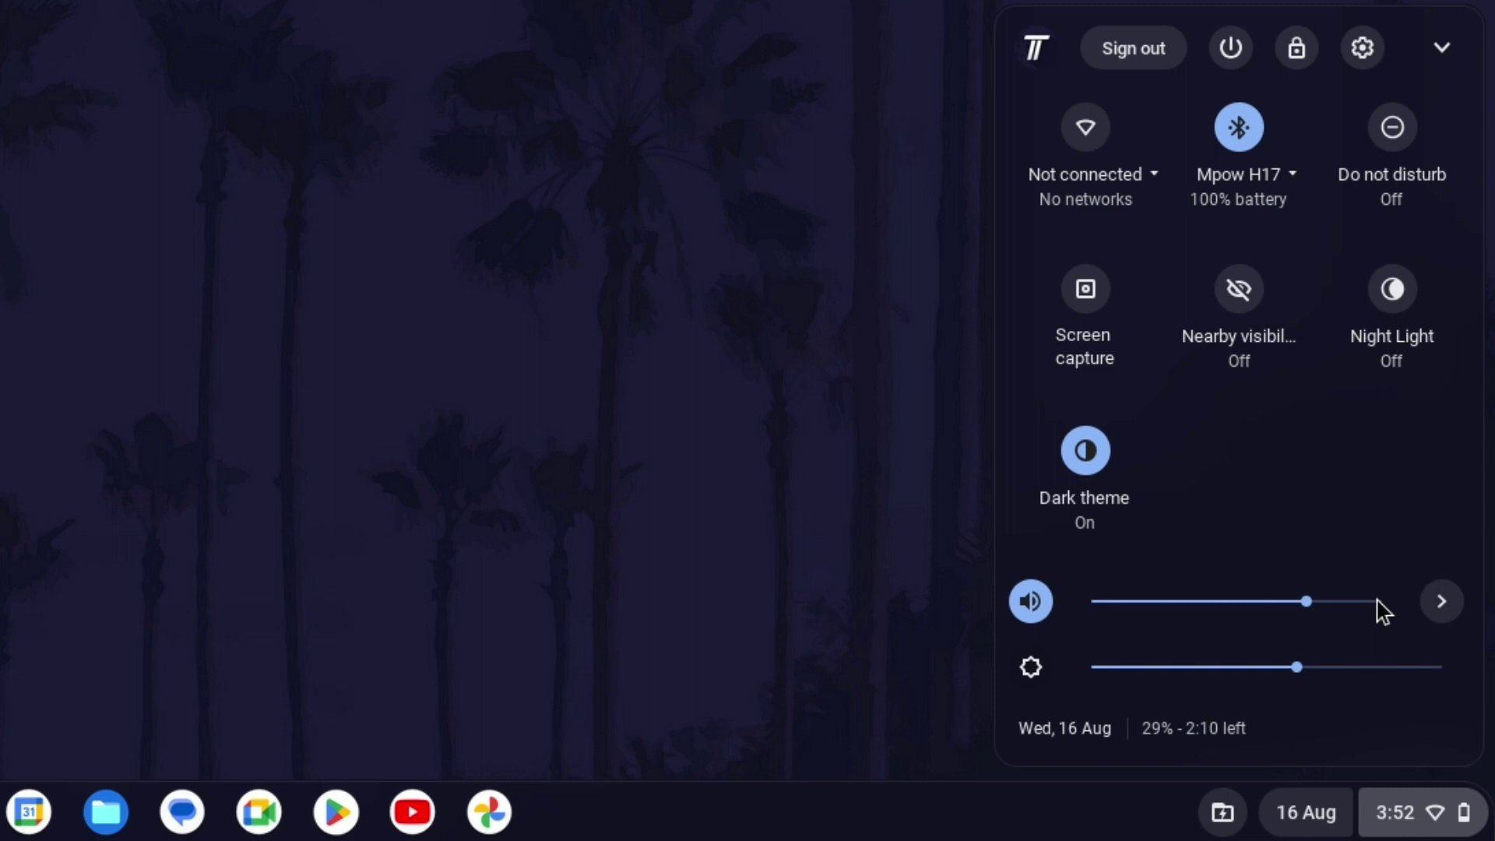
click(1442, 602)
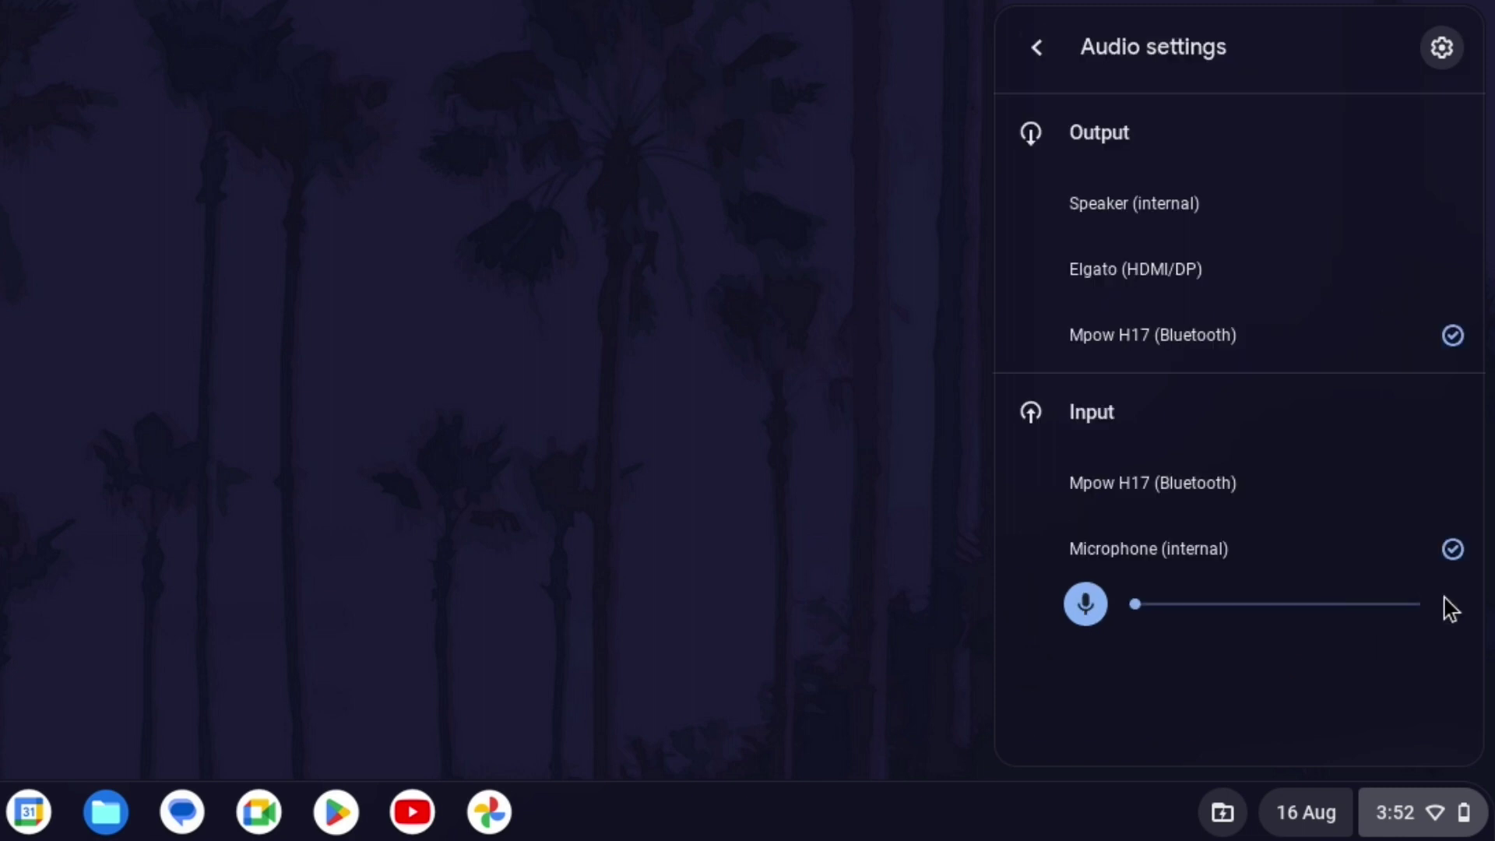
click(1225, 338)
click(1224, 337)
Return to main Quick Settings and nudge the headphone volume slightly lower with the volume keys.
click(1036, 59)
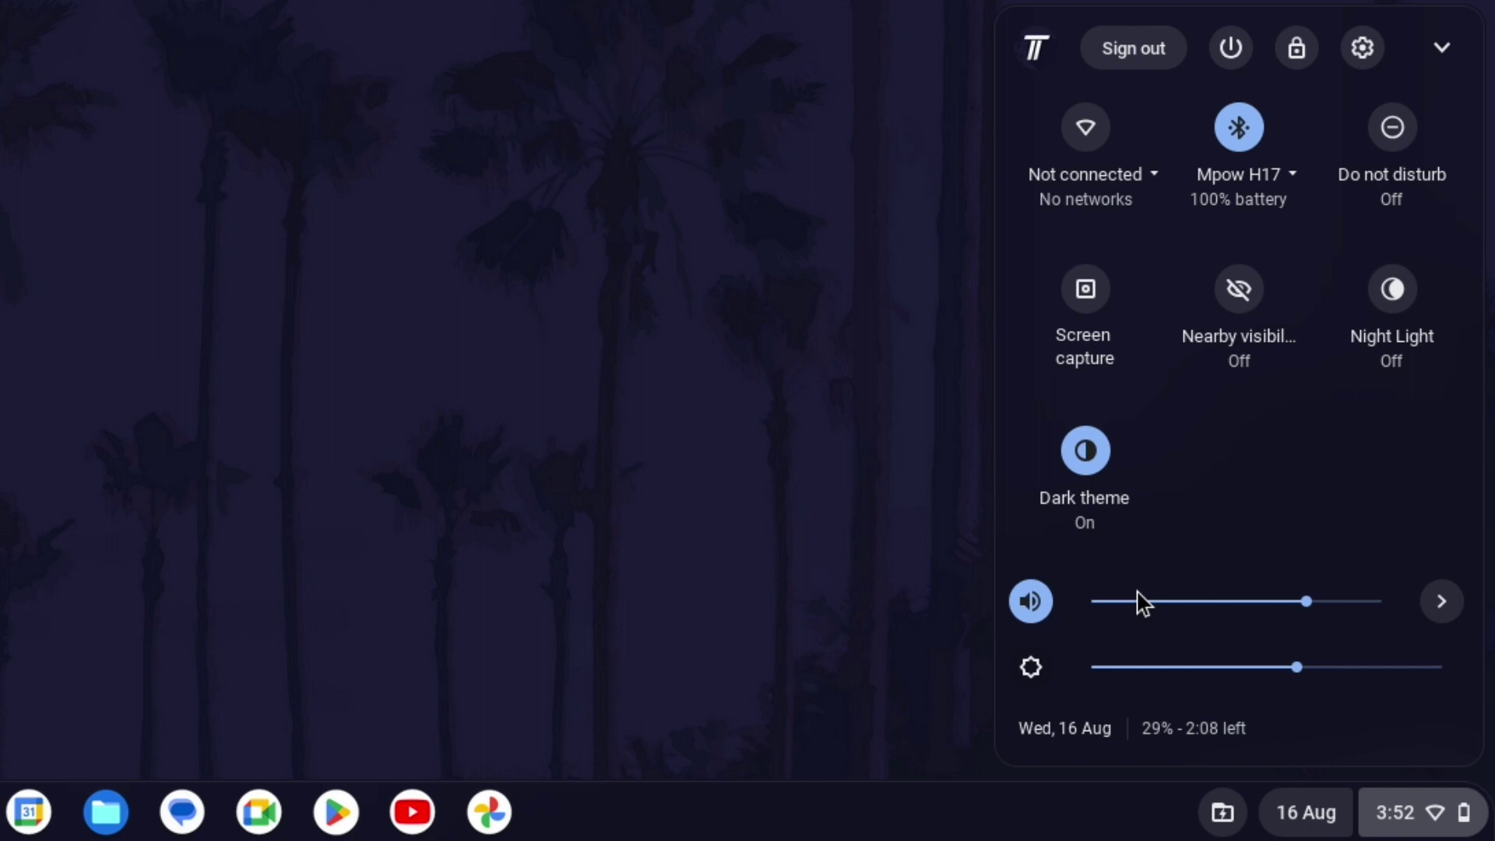
key(XF86AudioLowerVolume)
key(XF86AudioRaiseVolume)
key(XF86AudioRaiseVolume)
key(XF86AudioLowerVolume)
key(XF86AudioLowerVolume)
key(XF86AudioLowerVolume)
key(XF86AudioRaiseVolume)
key(XF86AudioLowerVolume)
key(XF86AudioLowerVolume)
key(XF86AudioLowerVolume)
key(XF86AudioLowerVolume)
key(XF86AudioLowerVolume)
key(XF86AudioLowerVolume)
key(XF86AudioLowerVolume)
key(XF86AudioLowerVolume)
key(XF86AudioLowerVolume)
key(XF86AudioRaiseVolume)
key(XF86AudioRaiseVolume)
key(XF86AudioRaiseVolume)
key(XF86AudioRaiseVolume)
key(XF86AudioRaiseVolume)
key(XF86AudioRaiseVolume)
key(XF86AudioRaiseVolume)
key(XF86AudioRaiseVolume)
key(XF86AudioRaiseVolume)
key(XF86AudioLowerVolume)
key(XF86AudioLowerVolume)
key(XF86AudioLowerVolume)
key(XF86AudioLowerVolume)
key(XF86AudioLowerVolume)
key(XF86AudioRaiseVolume)
key(XF86AudioRaiseVolume)
key(XF86AudioRaiseVolume)
key(XF86AudioRaiseVolume)
key(XF86AudioRaiseVolume)
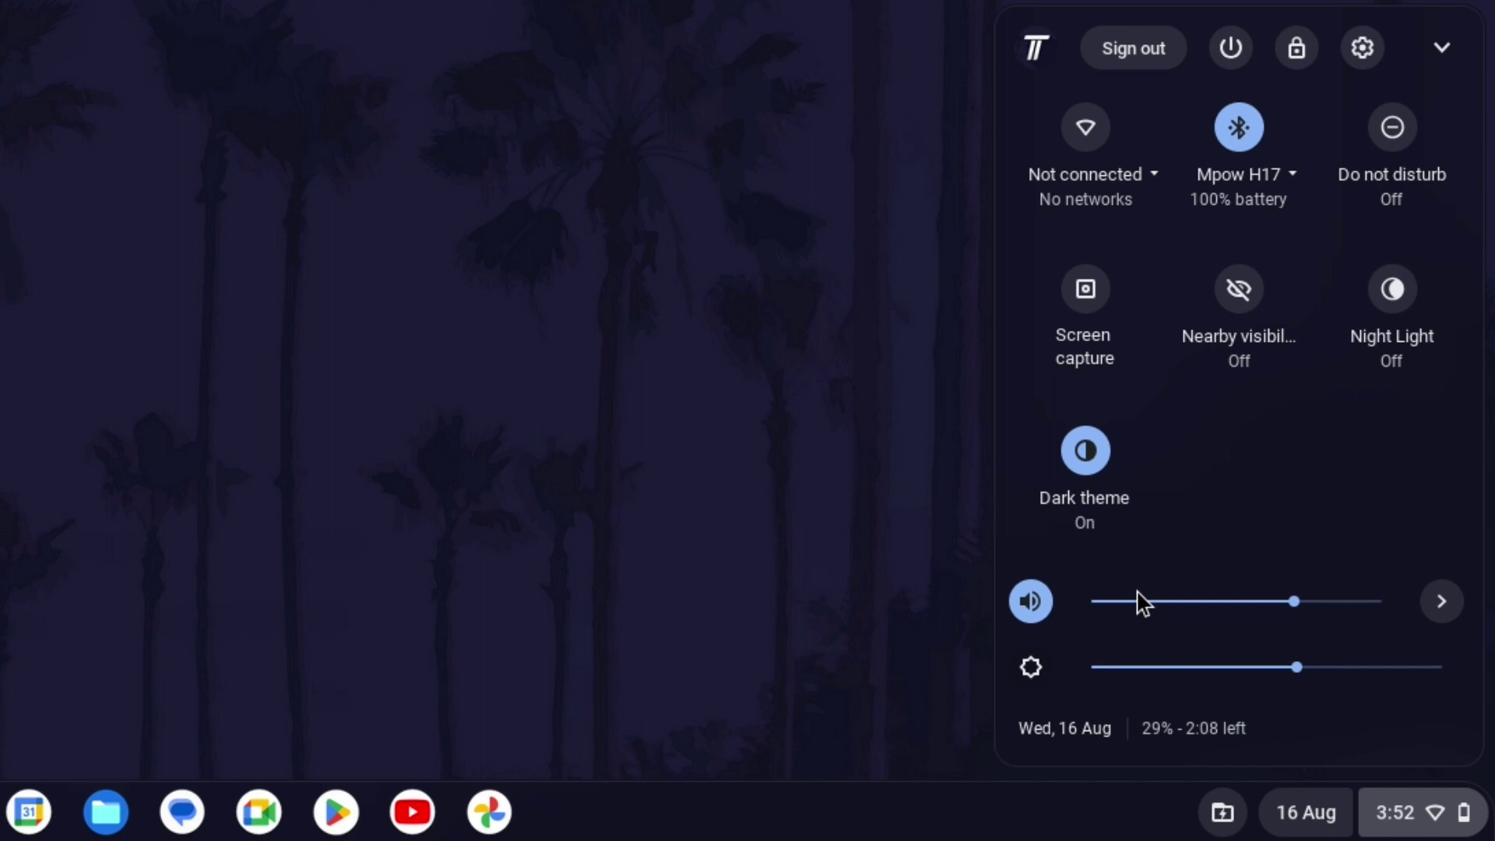